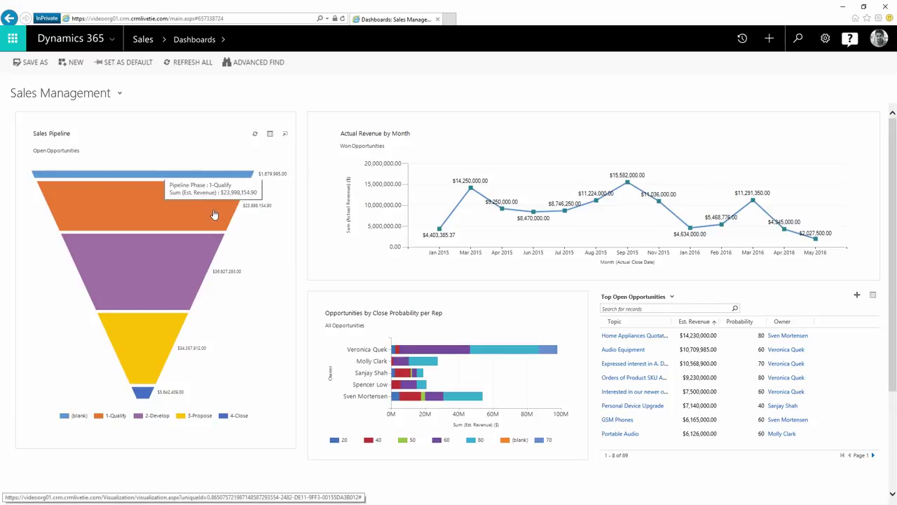
# Step: Switch to the Sales Activity dashboard and start a new 3-Column Multi-Focused dashboard
pyautogui.moveTo(192, 249)
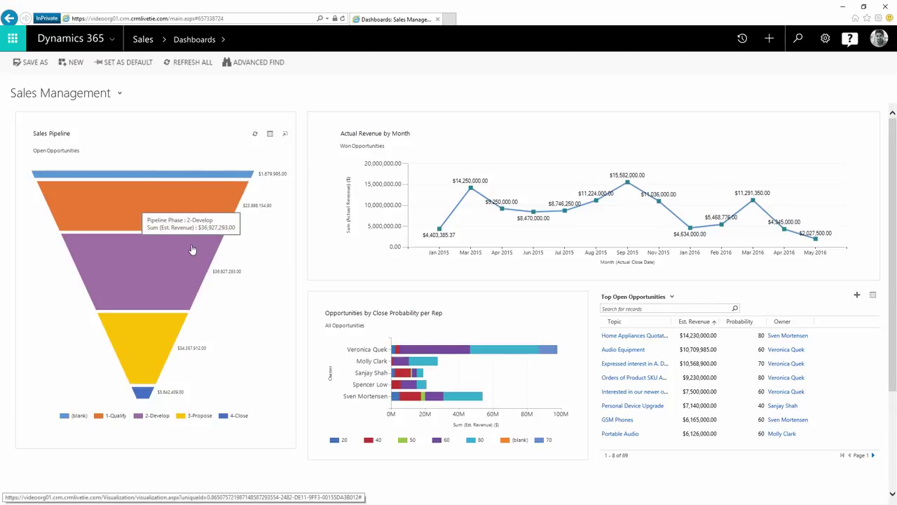
pyautogui.click(119, 94)
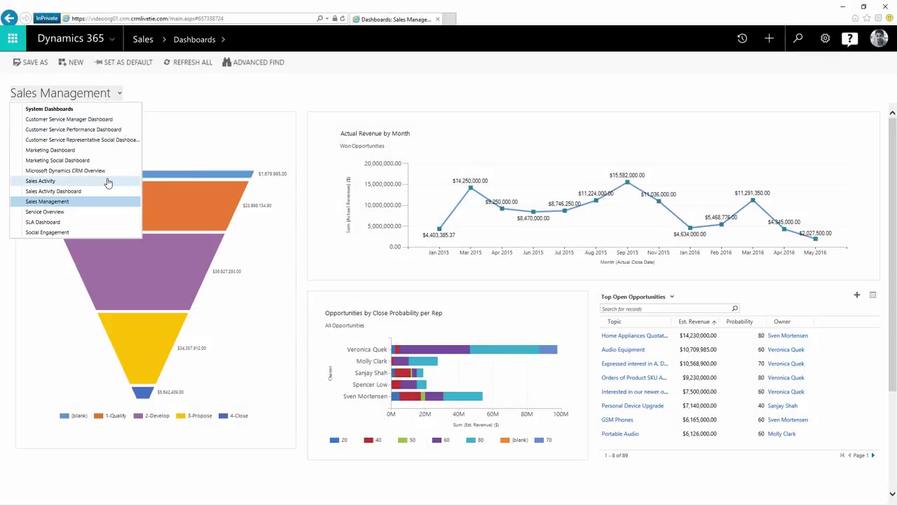
pyautogui.click(107, 181)
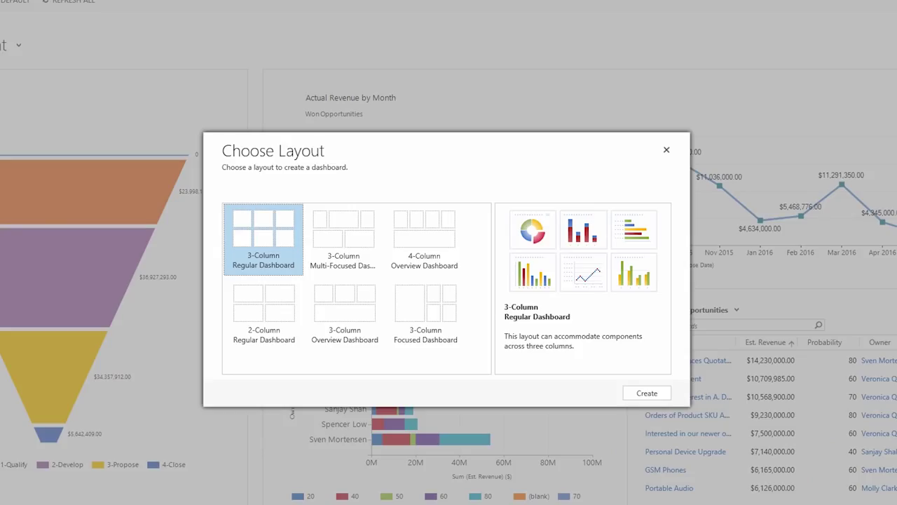
pyautogui.click(333, 230)
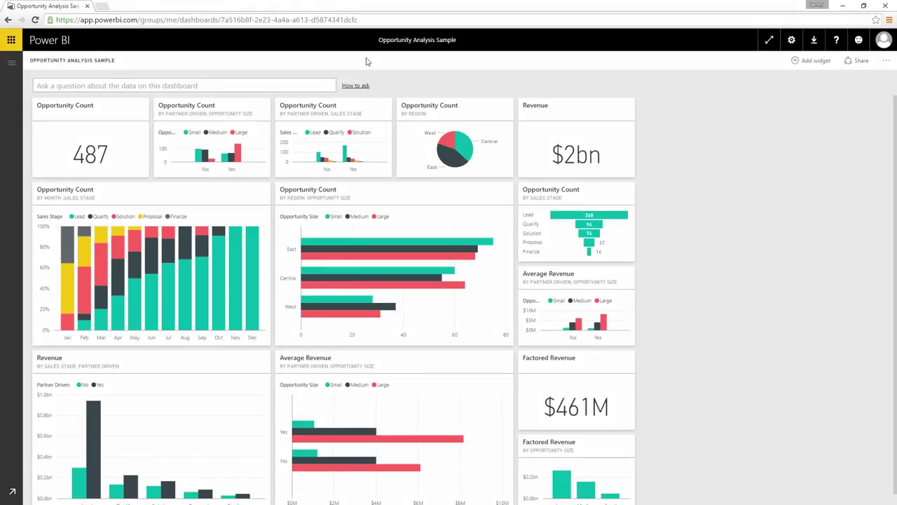
# Step: Open the Sales and Marketing Sample dashboard and its market share line-chart report
pyautogui.click(10, 66)
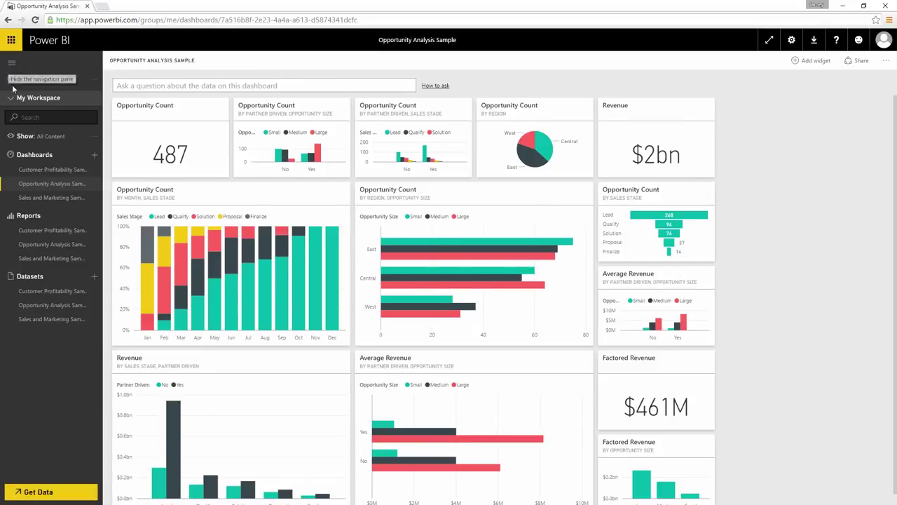
pyautogui.click(42, 199)
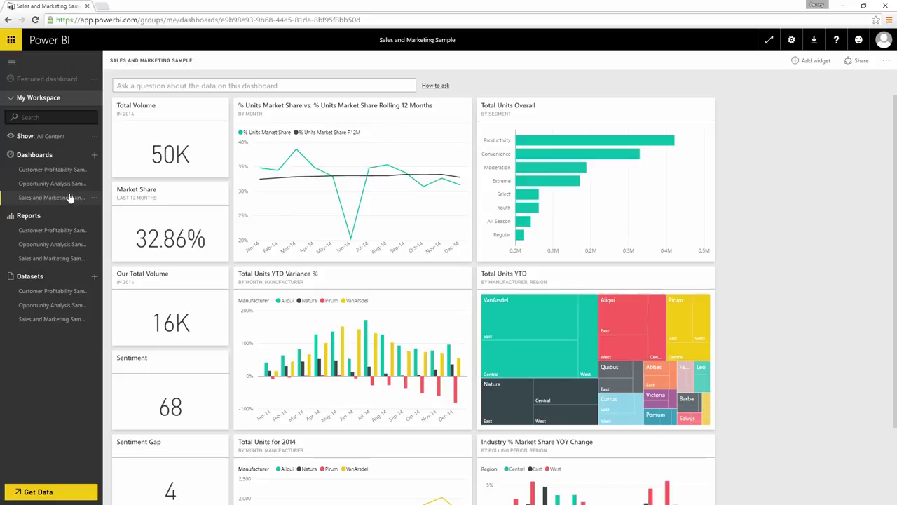
pyautogui.click(292, 183)
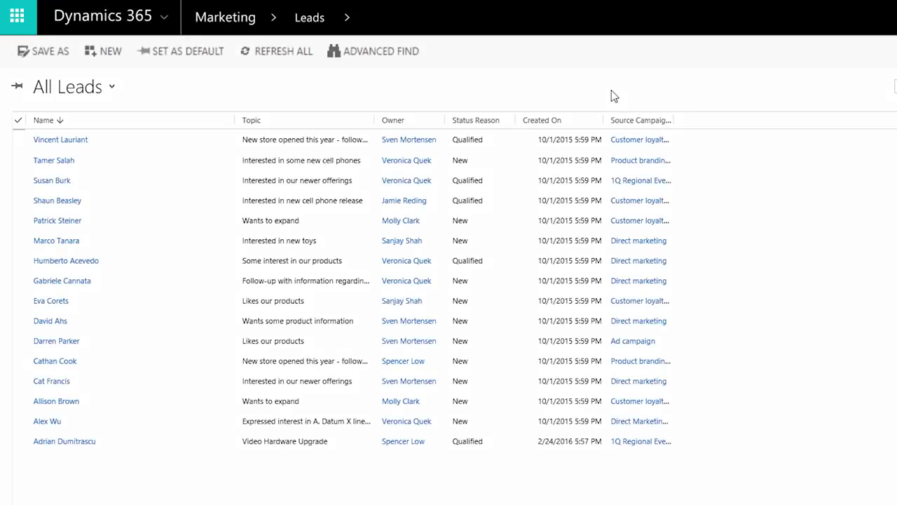
# Step: Sort the open leads by Name and open the list in Excel Online
pyautogui.click(137, 122)
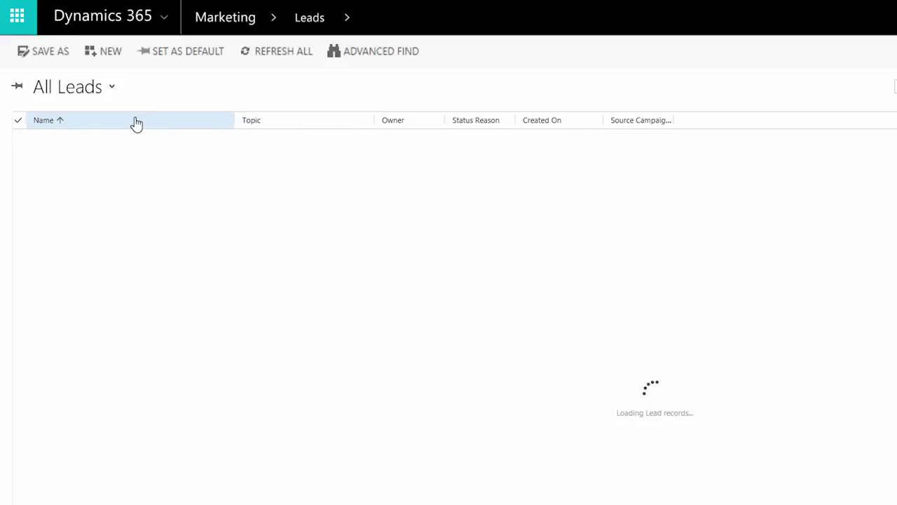
pyautogui.click(170, 121)
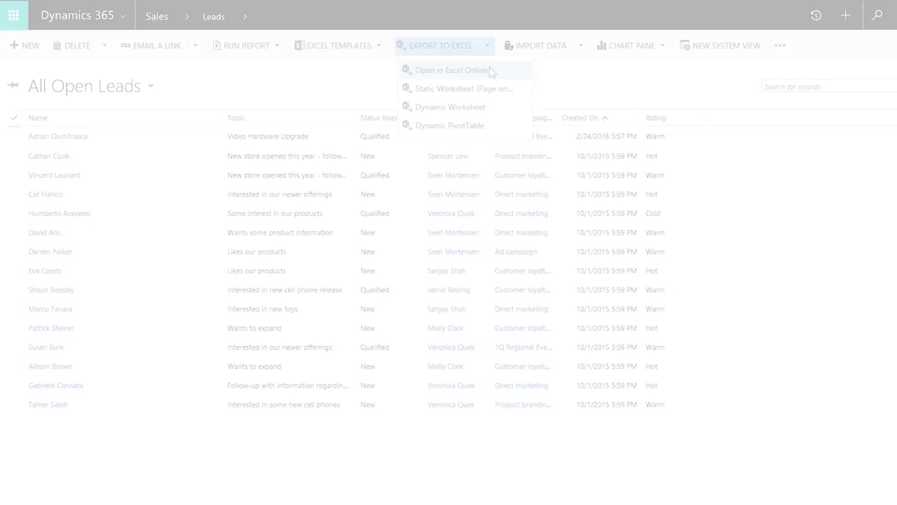
pyautogui.click(489, 70)
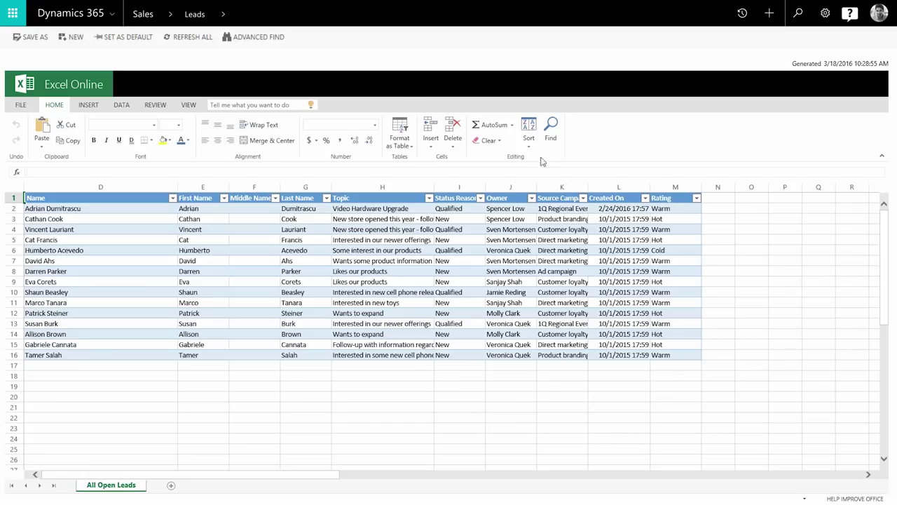
# Step: Set the Rating in M2 to Hot and paste Hot into M4 through M16
pyautogui.click(669, 210)
pyautogui.write('Hot')
pyautogui.press('Return')
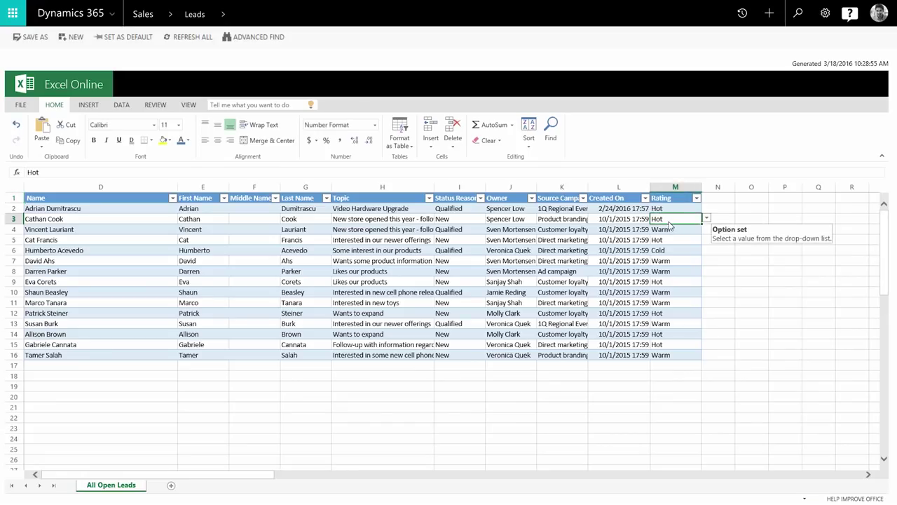
pyautogui.hotkey('ctrl', 'c')
pyautogui.moveTo(670, 229); pyautogui.dragTo(671, 355)
pyautogui.hotkey('ctrl', 'v')
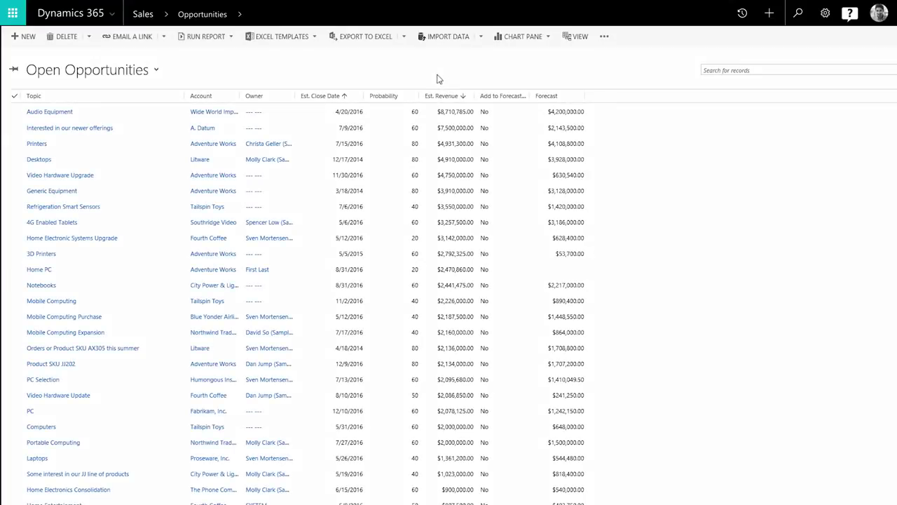
# Step: Start a new Excel template, then complete Identify Stakeholders and Identify Competitors in Develop
pyautogui.click(315, 37)
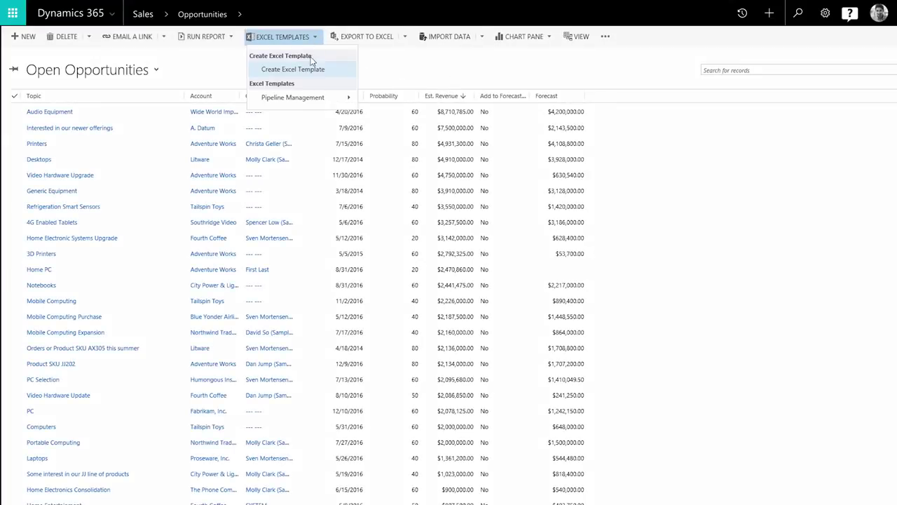
pyautogui.click(309, 70)
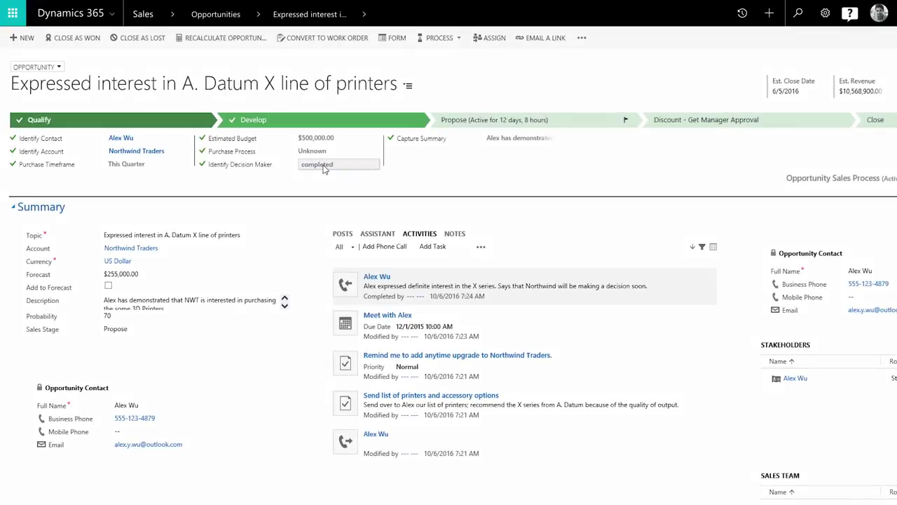
pyautogui.click(313, 124)
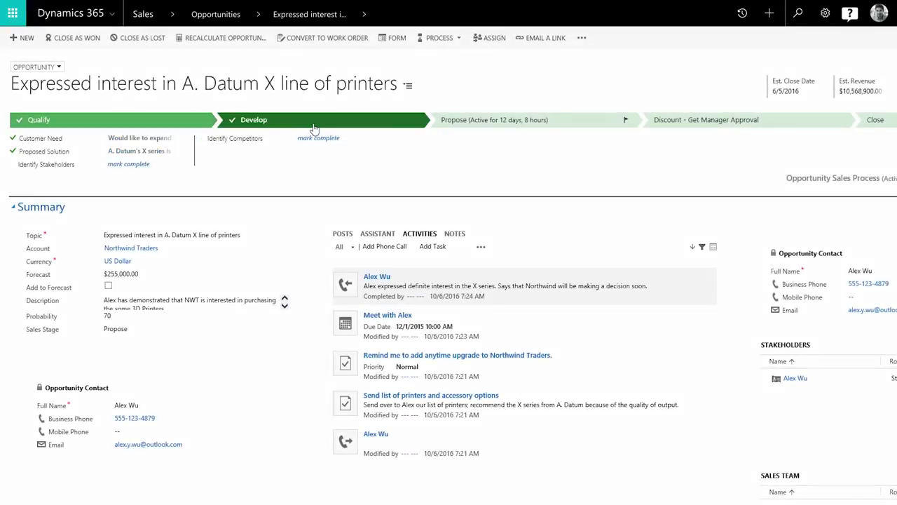
pyautogui.click(140, 168)
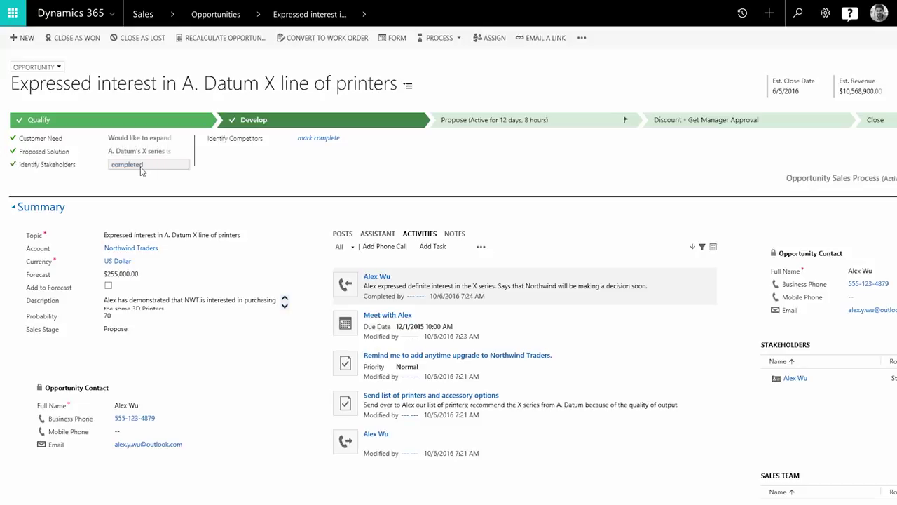
pyautogui.click(311, 139)
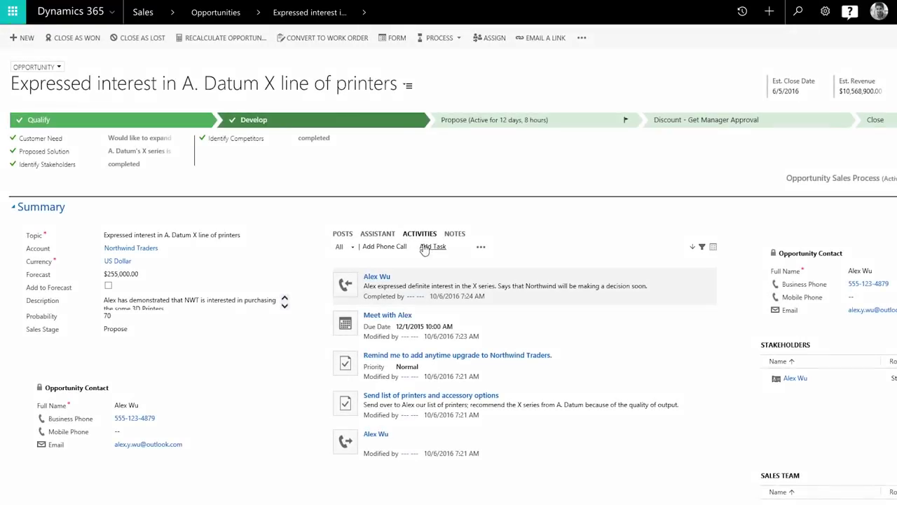
# Step: Add a 'Send data sheet for printer' task and tick Update and Review/Refine Proposal in OneNote
pyautogui.click(432, 248)
pyautogui.write('Send data sheet for printer')
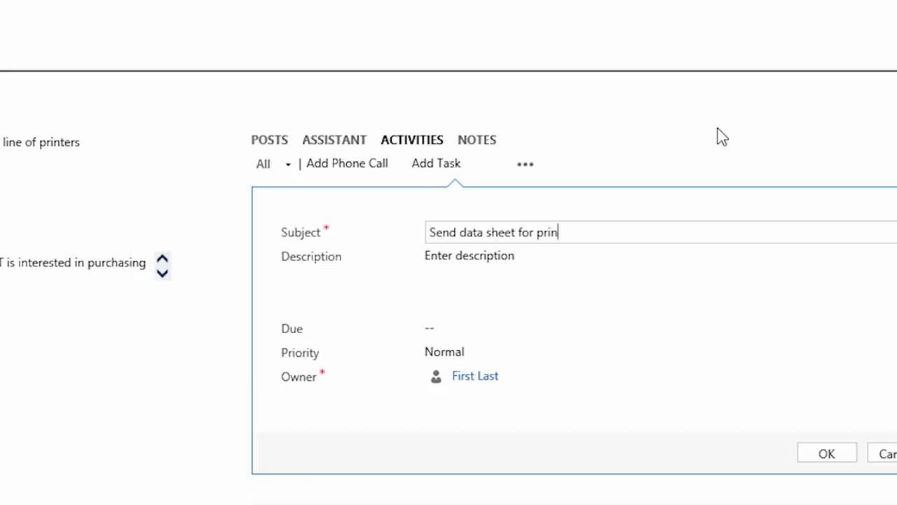
pyautogui.click(838, 457)
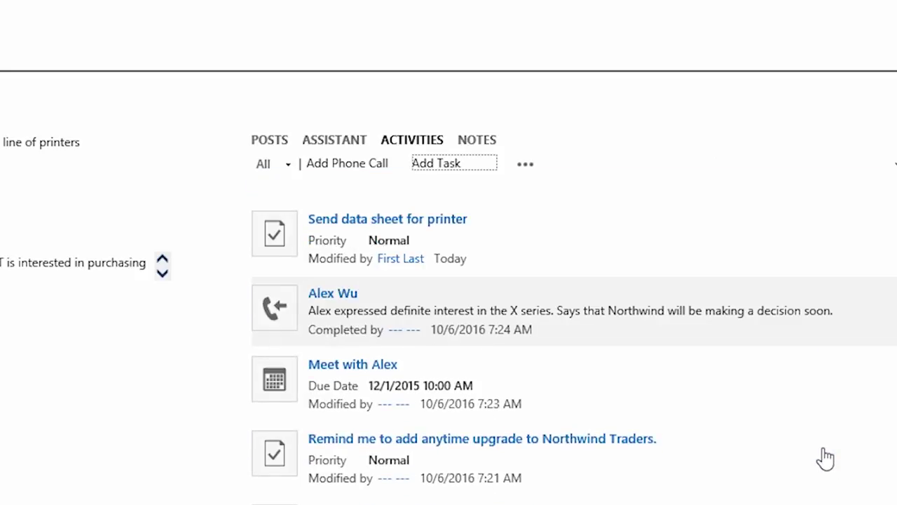
pyautogui.click(364, 219)
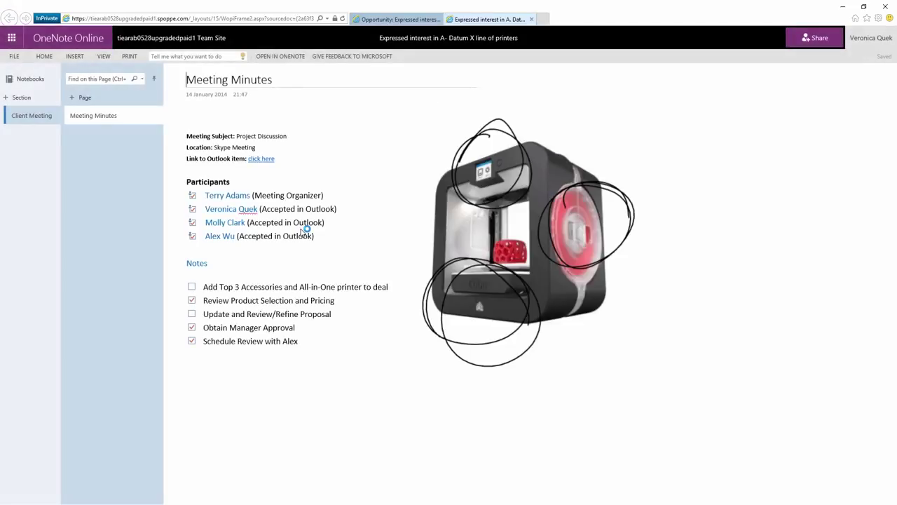
pyautogui.click(191, 313)
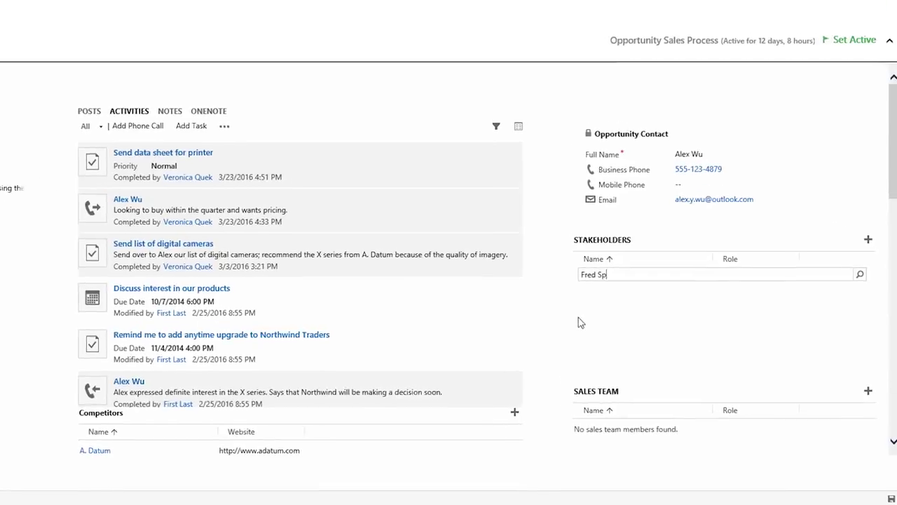
# Step: Add the looked-up contact as a stakeholder with the Influencer role
pyautogui.click(595, 287)
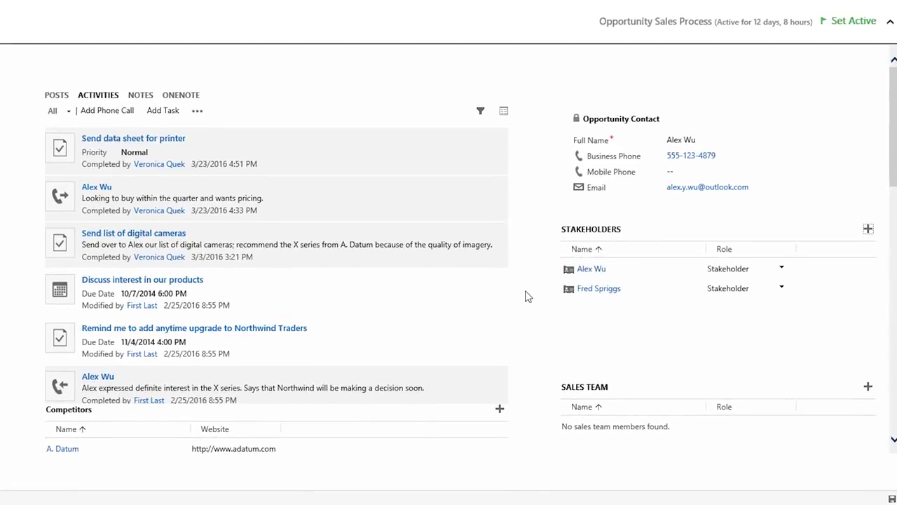
pyautogui.click(778, 292)
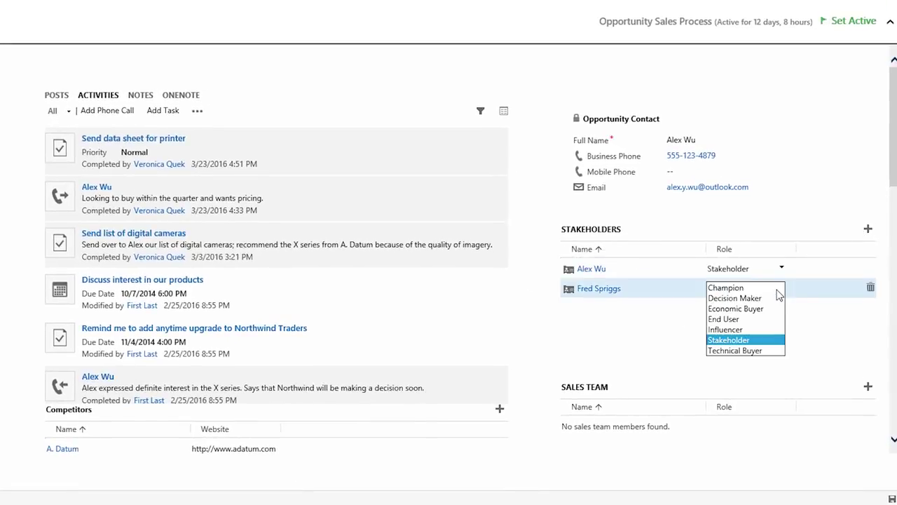
pyautogui.click(741, 329)
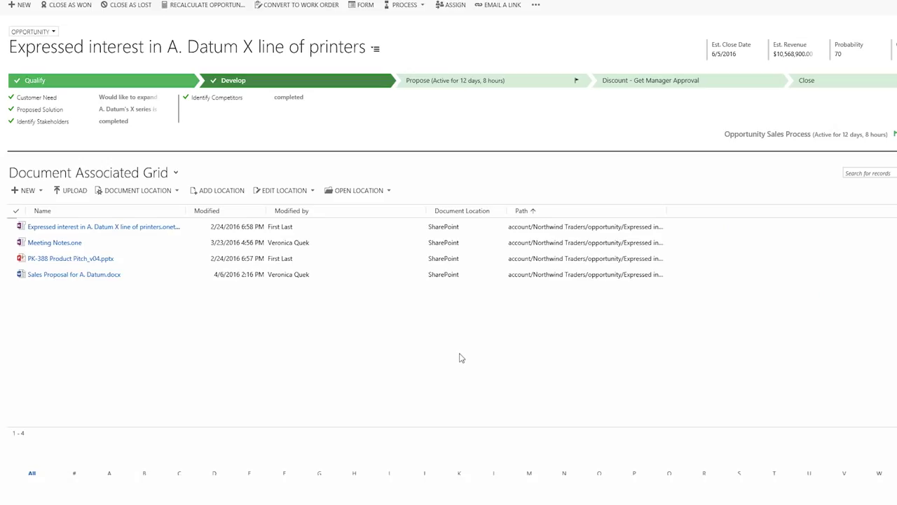
# Step: Share the Sales Proposal for A. Datum document with the new stakeholder for editing
pyautogui.click(106, 274)
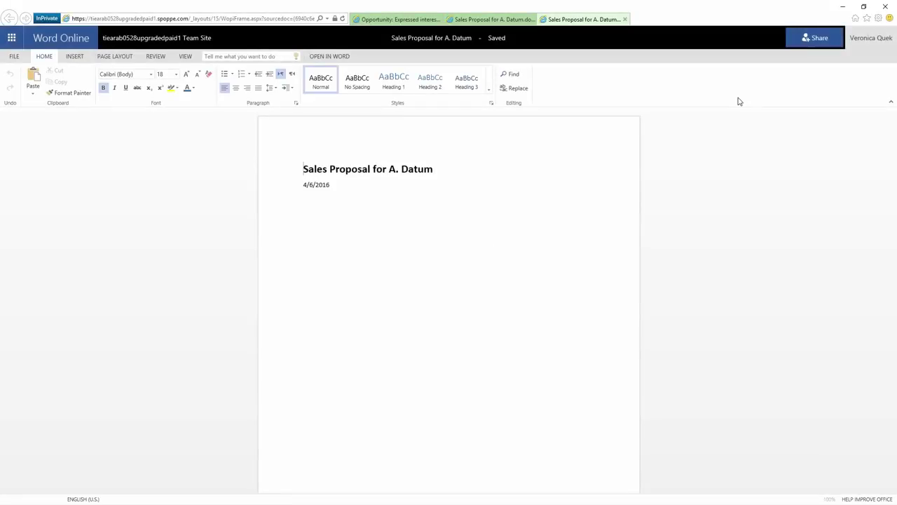
pyautogui.click(813, 38)
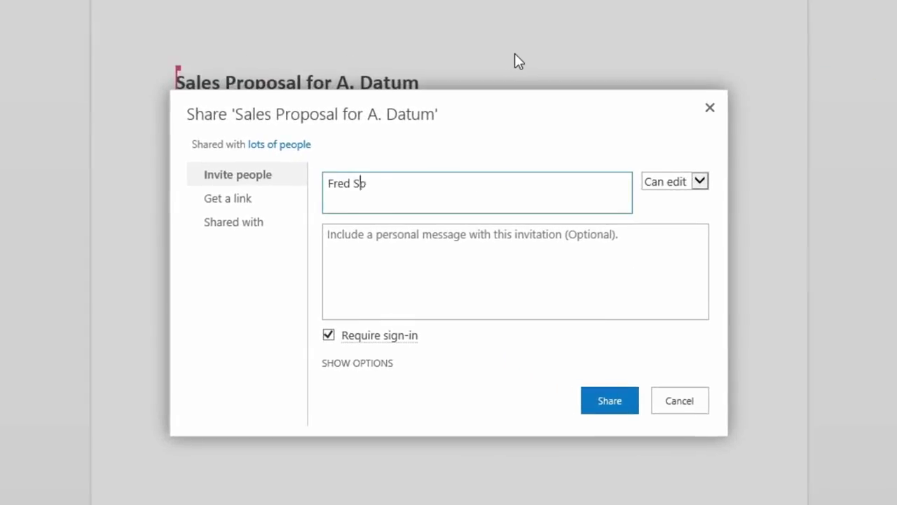
pyautogui.press('Return')
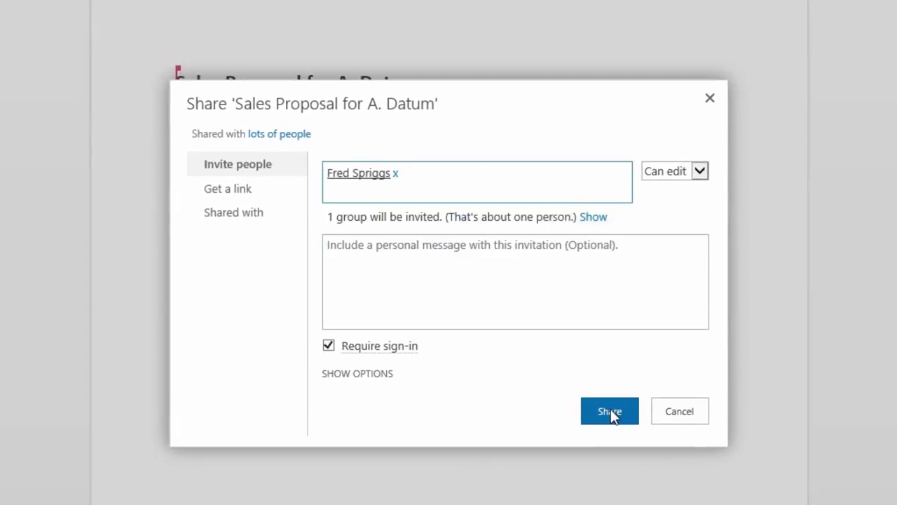
pyautogui.click(611, 410)
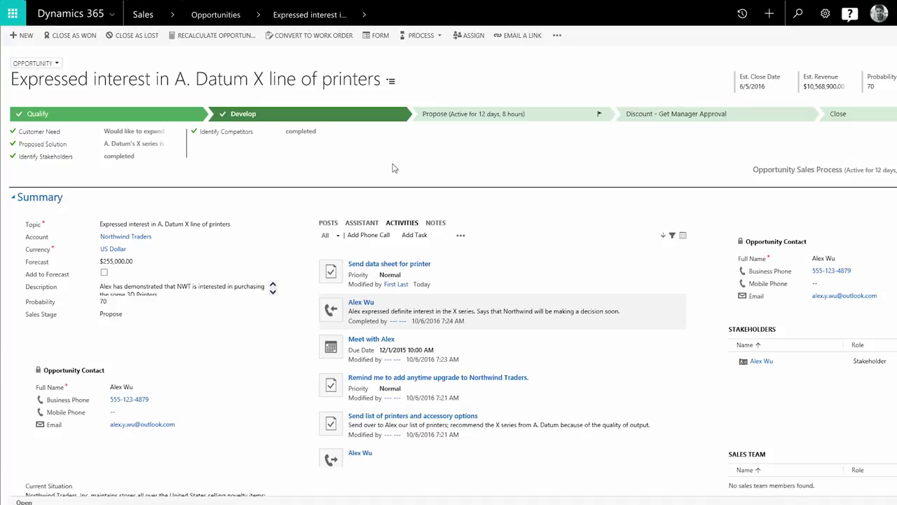
# Step: Close the printer opportunity as won with Close as Won
pyautogui.click(76, 37)
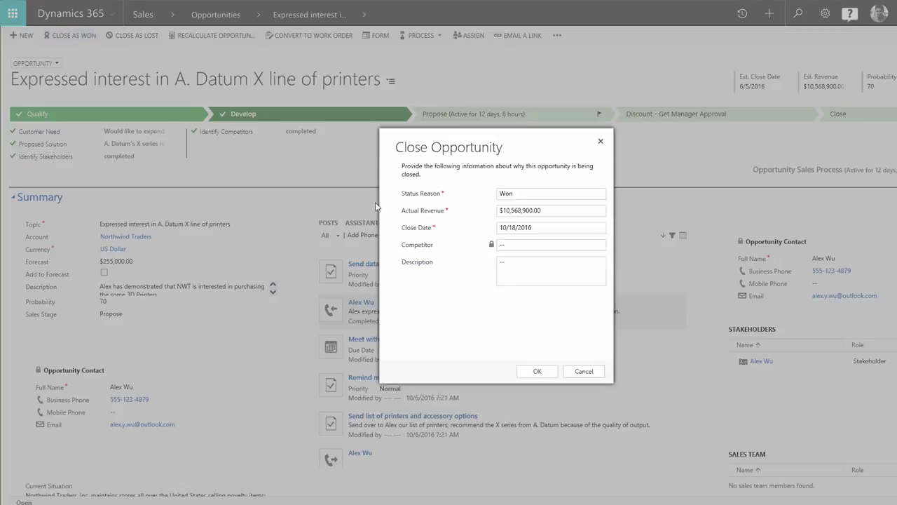